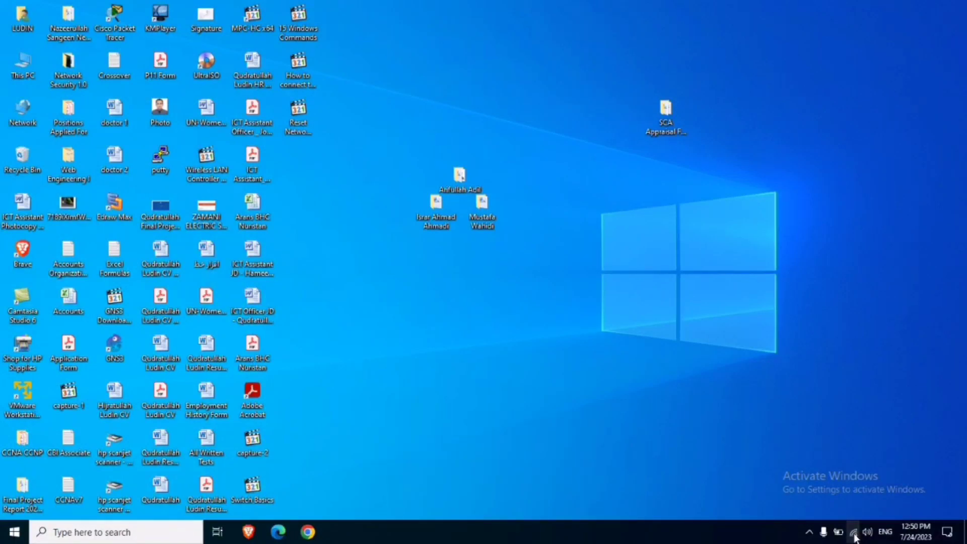
# Show the connected Wi-Fi network's properties in Settings and select IPv4 address 192.168.254.186.
pyautogui.click(854, 537)
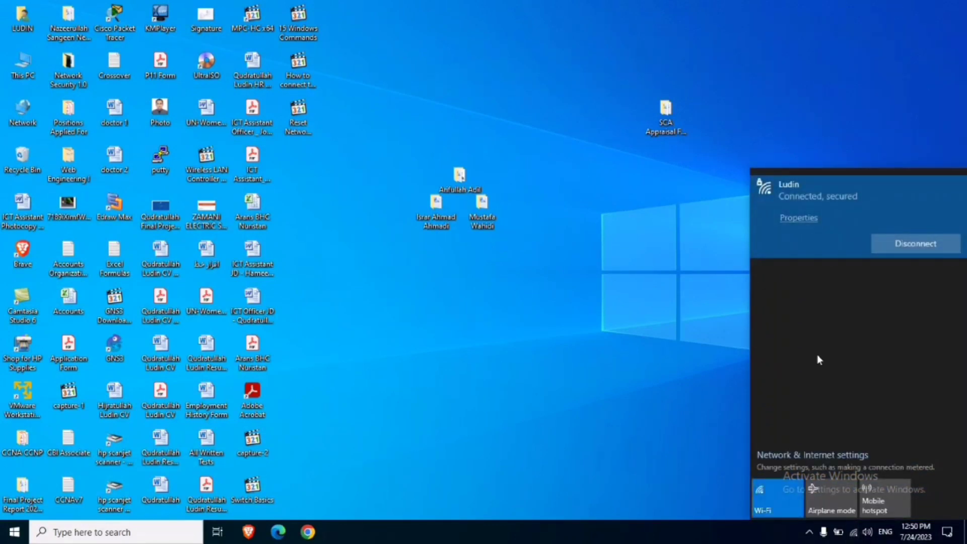
pyautogui.click(800, 220)
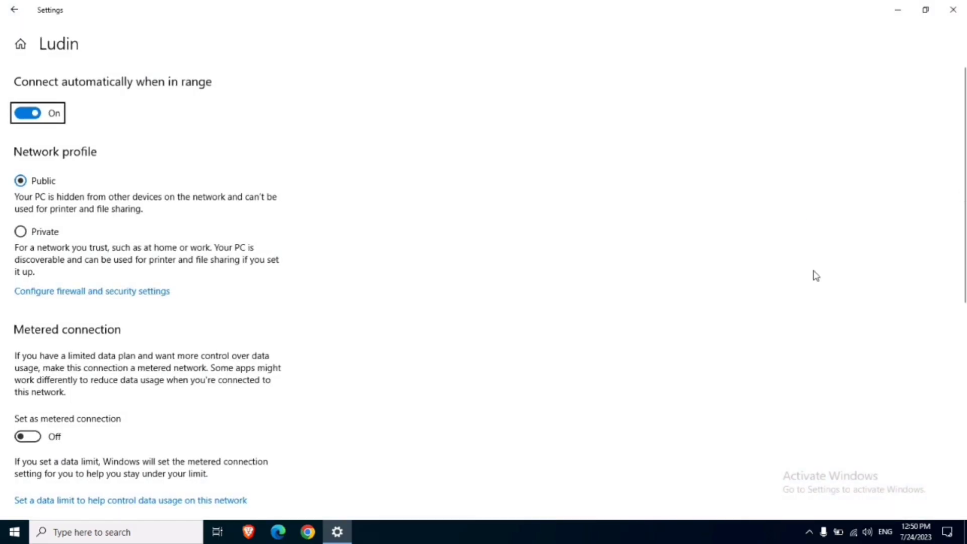
pyautogui.moveTo(963, 178); pyautogui.dragTo(963, 385)
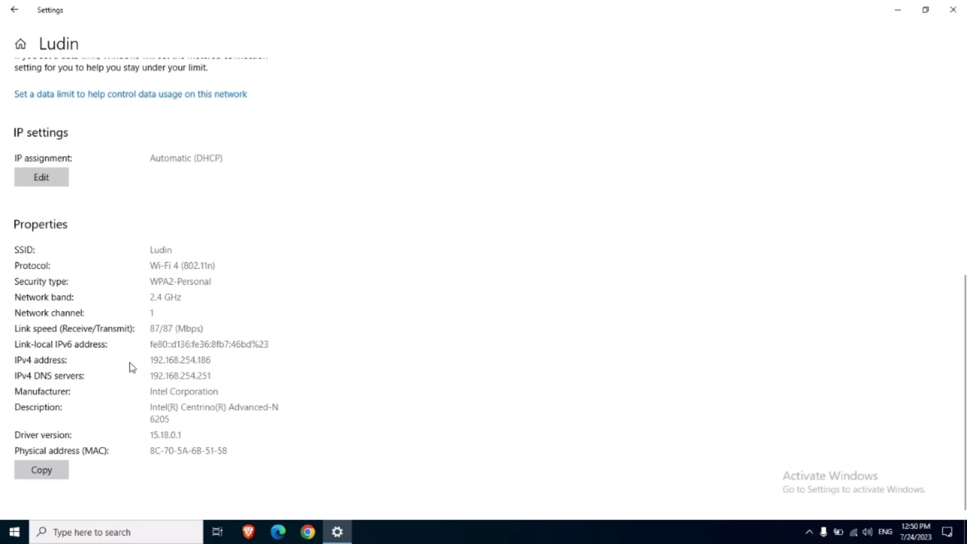
pyautogui.doubleClick(181, 366)
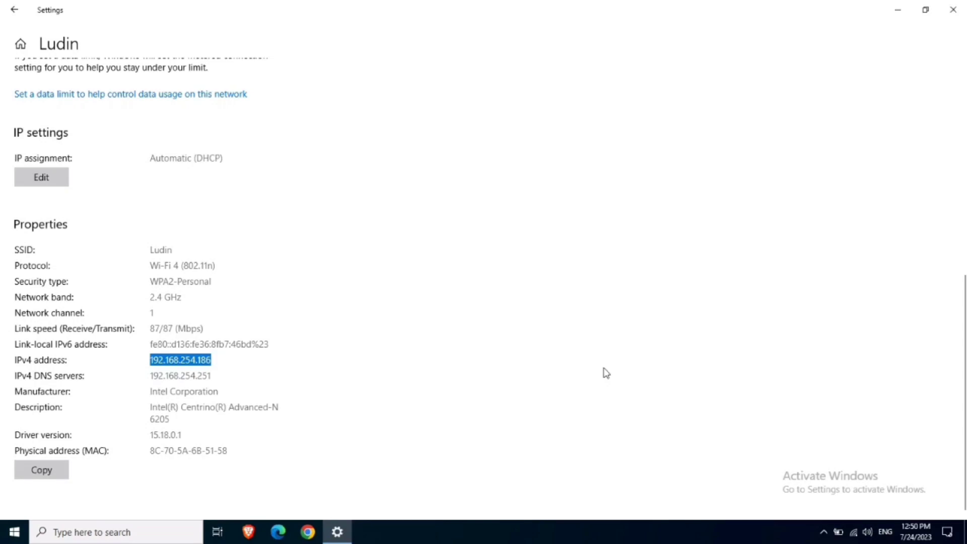
# Close Settings and run ncpa.cpl from Windows Search to list the network adapters.
pyautogui.click(957, 6)
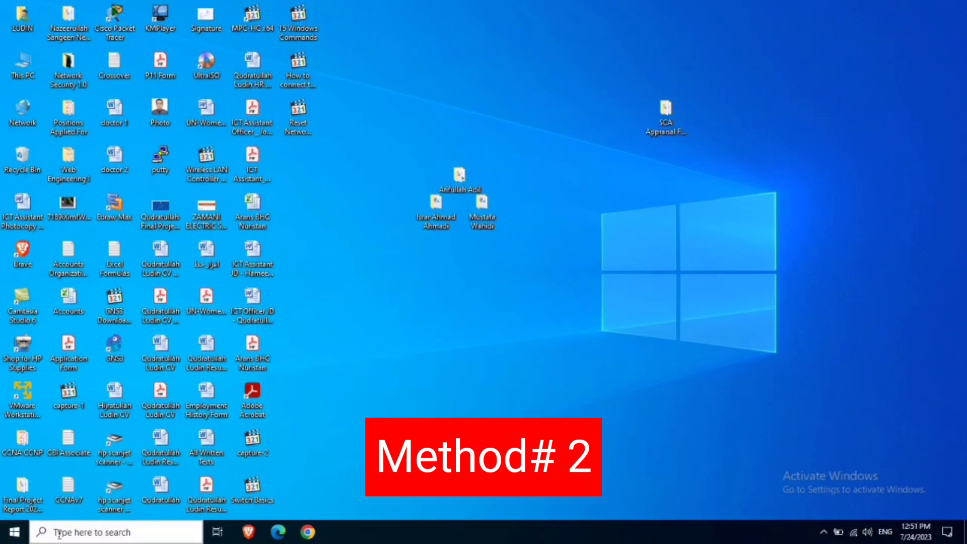
pyautogui.click(116, 532)
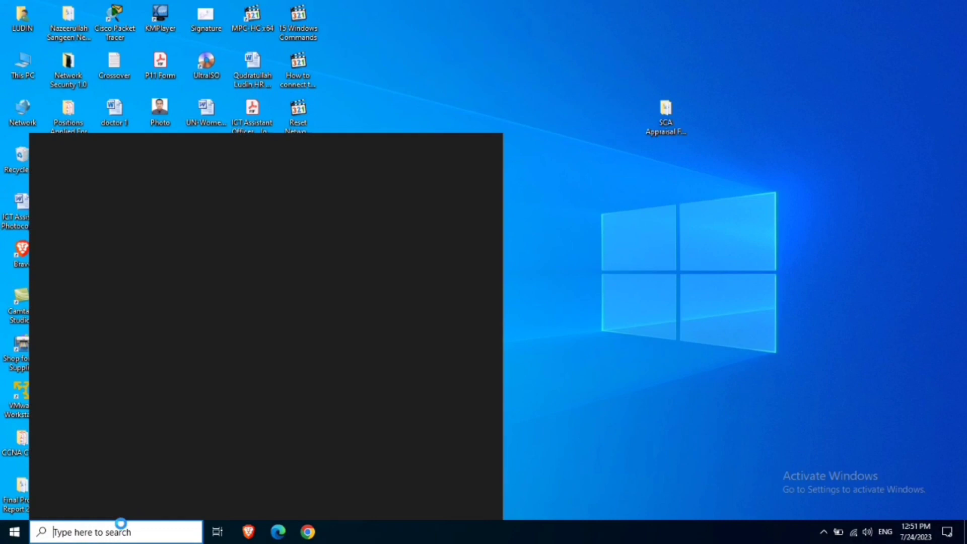
pyautogui.write('ncpa')
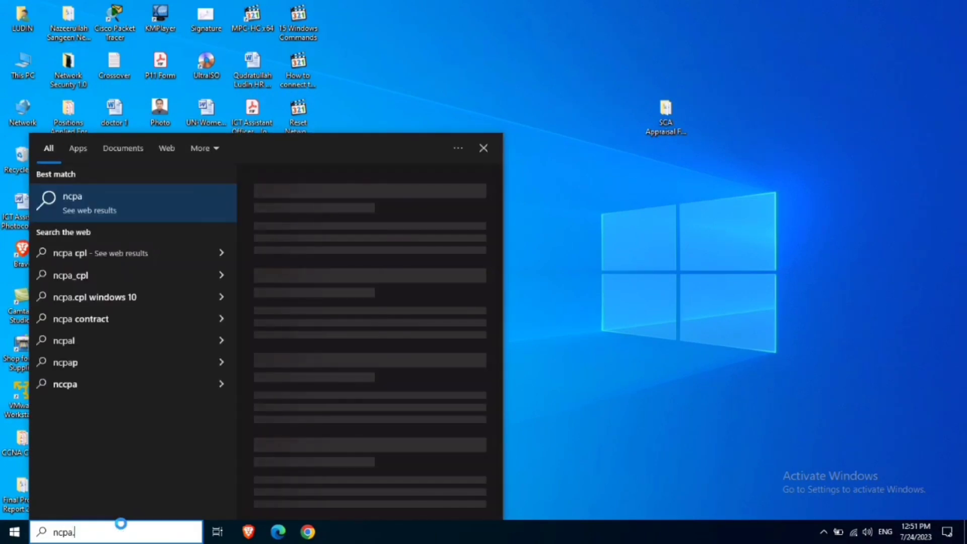
pyautogui.write('.cpl')
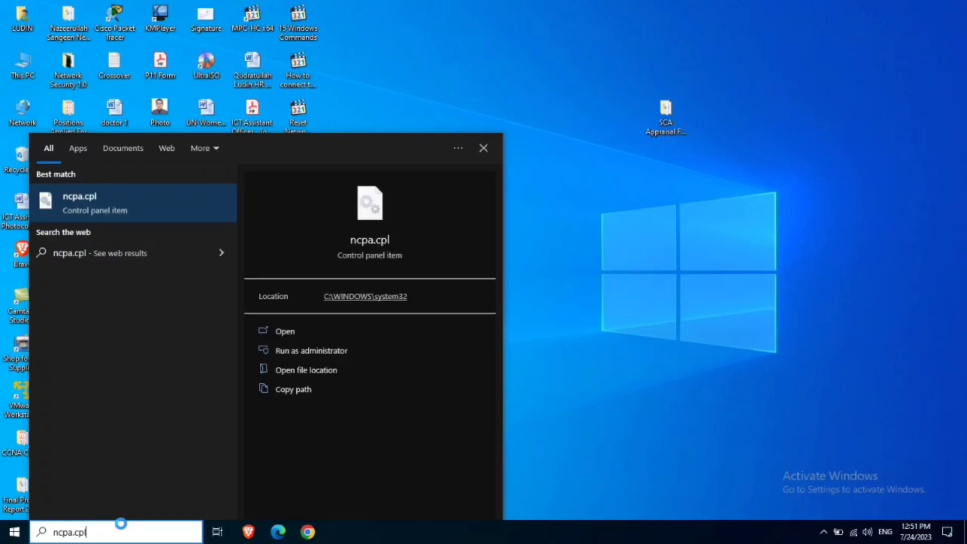
pyautogui.press('Return')
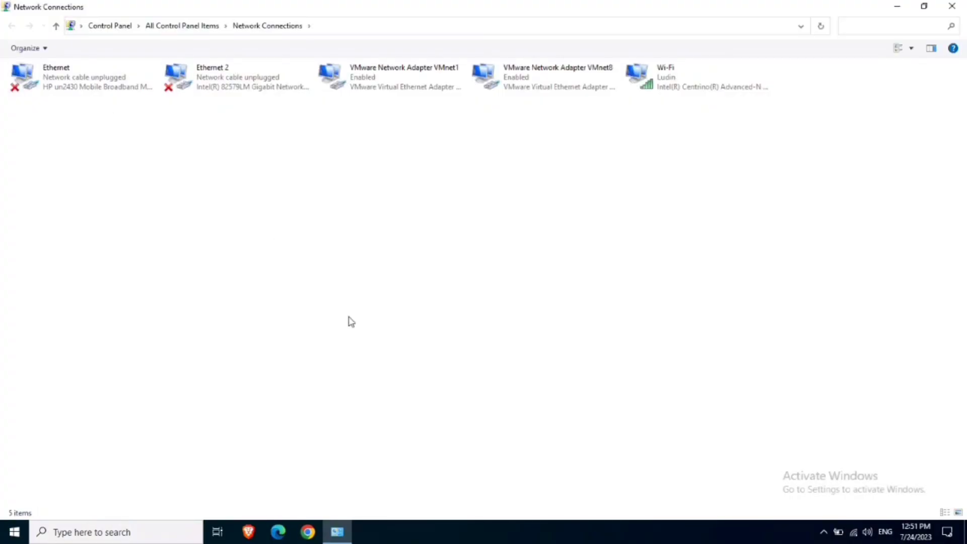
# View the Wi-Fi status details: IPv4 192.168.254.186, gateway and DNS 192.168.254.251.
pyautogui.click(670, 76)
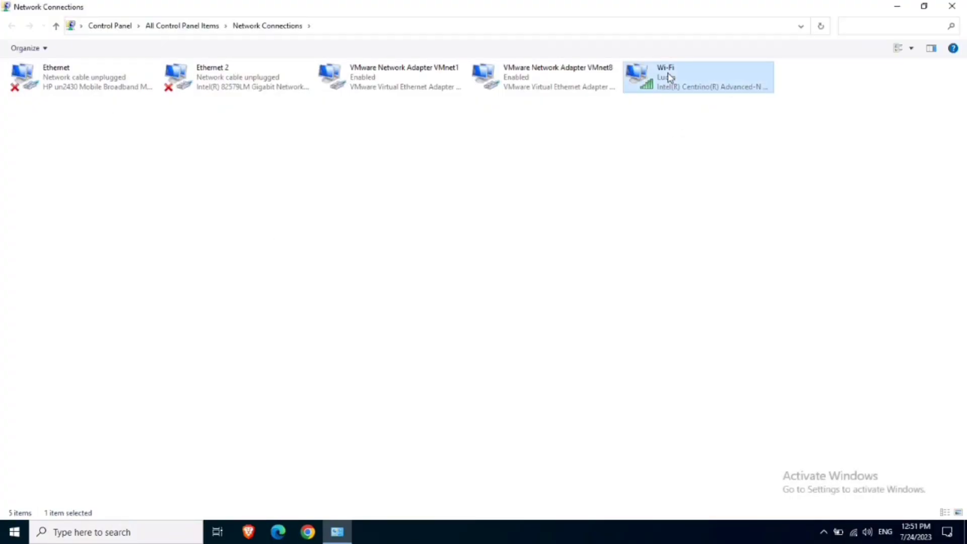
pyautogui.rightClick(670, 76)
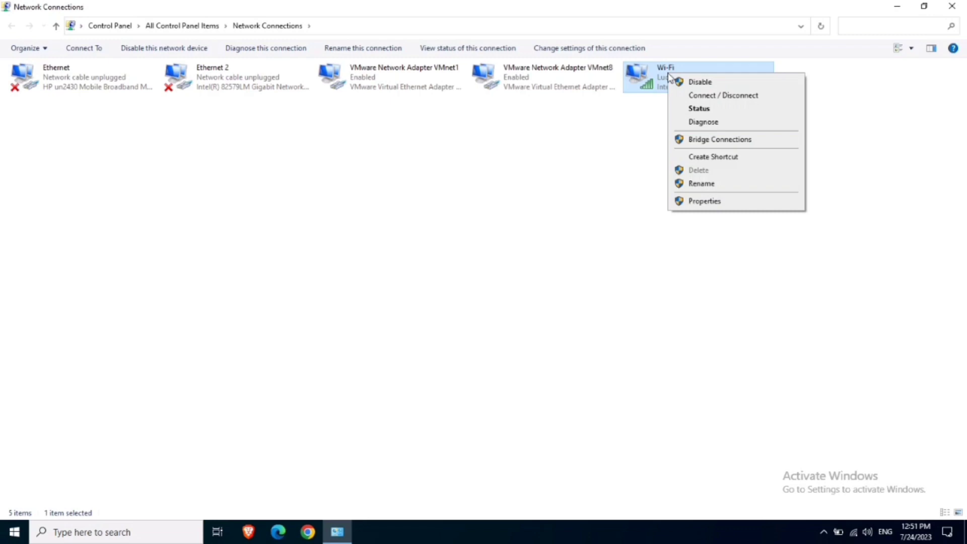
pyautogui.click(715, 110)
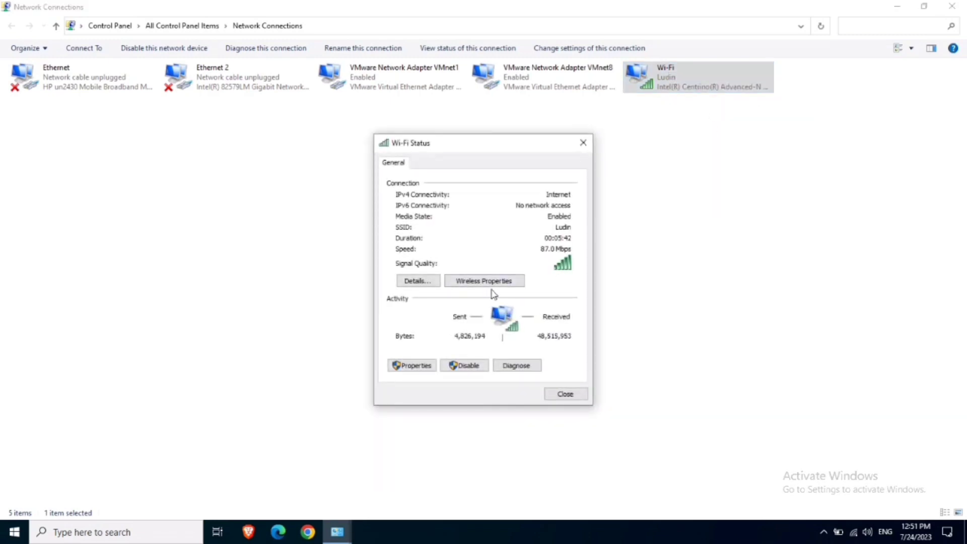
pyautogui.click(424, 283)
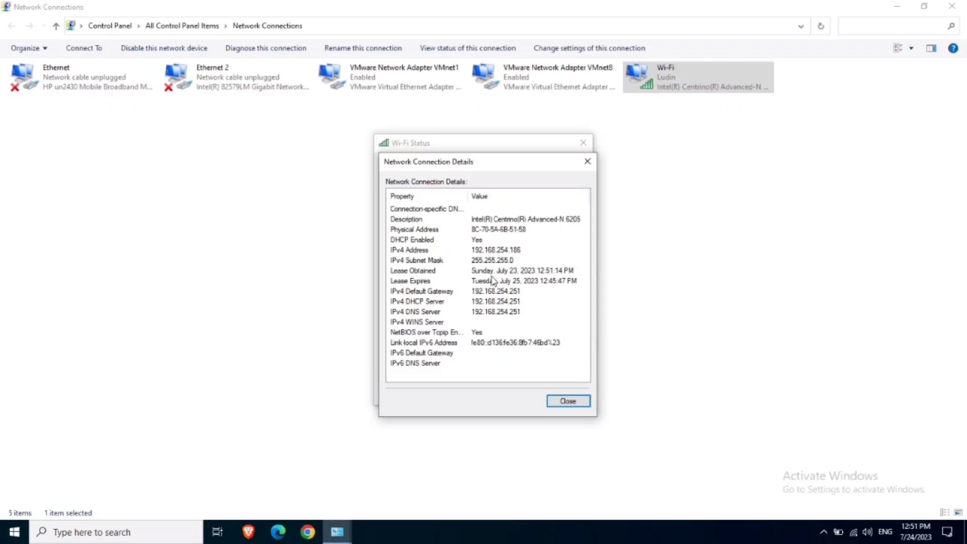
pyautogui.click(558, 403)
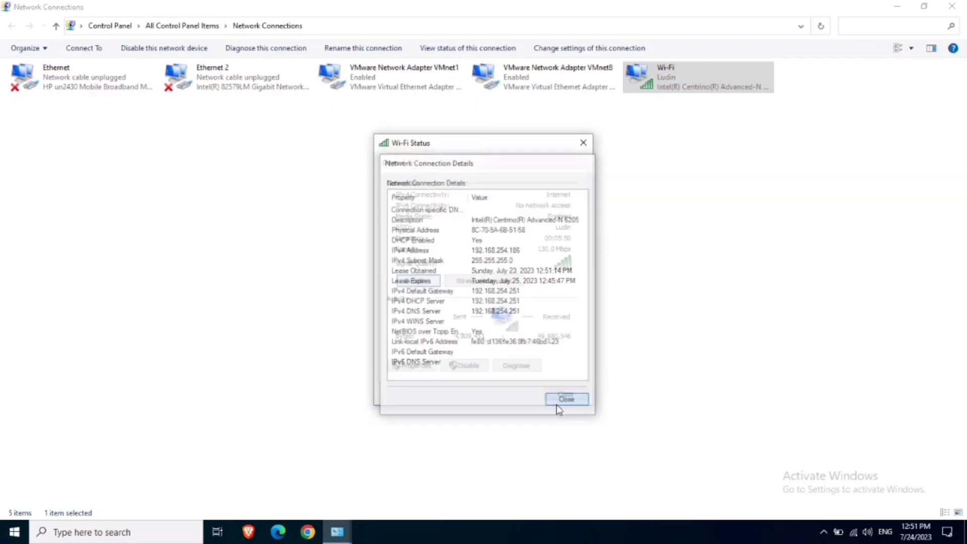
# Check the Wi-Fi TCP/IPv4 properties are set to obtain IP and DNS automatically, then close the dialogs.
pyautogui.click(422, 366)
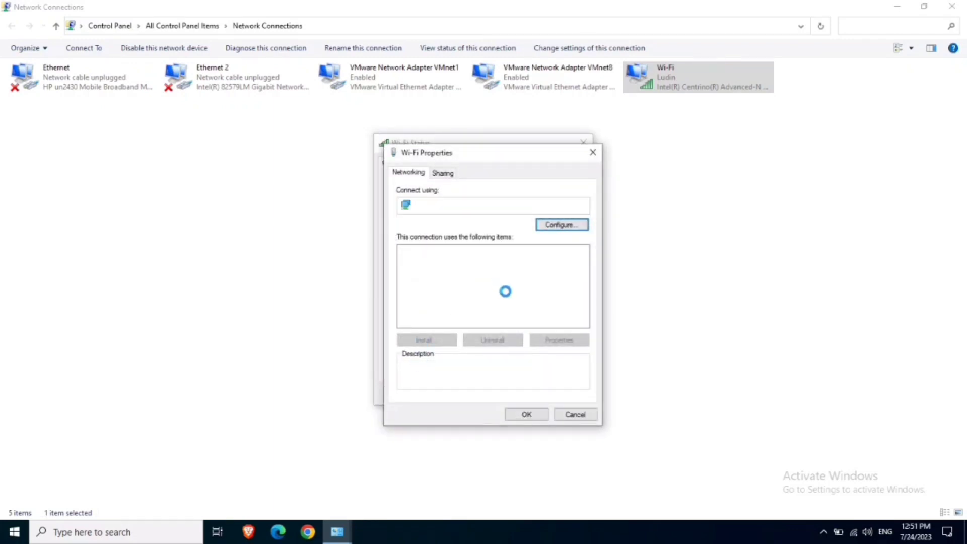
pyautogui.click(497, 313)
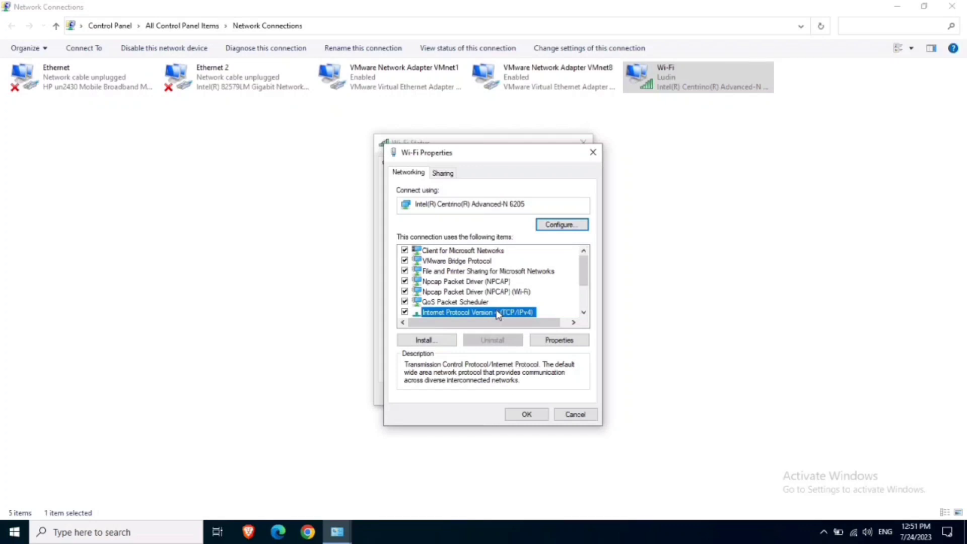
pyautogui.click(550, 339)
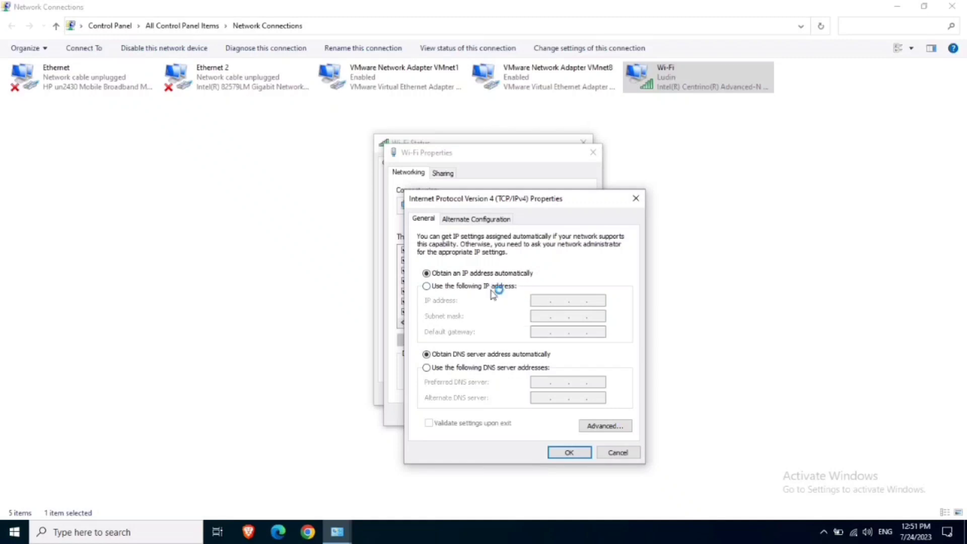
pyautogui.click(572, 452)
pyautogui.click(528, 416)
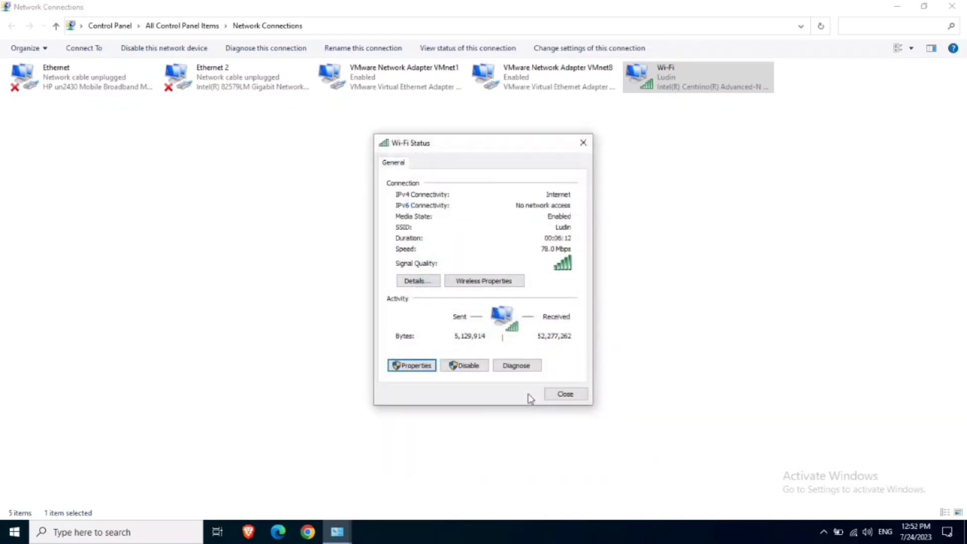
pyautogui.click(550, 395)
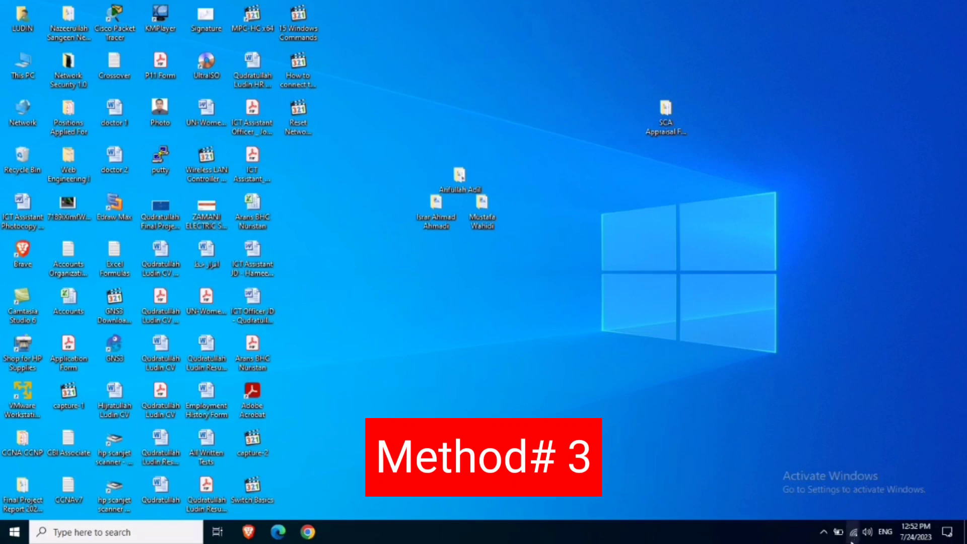
# Go from the network tray icon to the Ethernet page of Network & Internet settings.
pyautogui.click(853, 538)
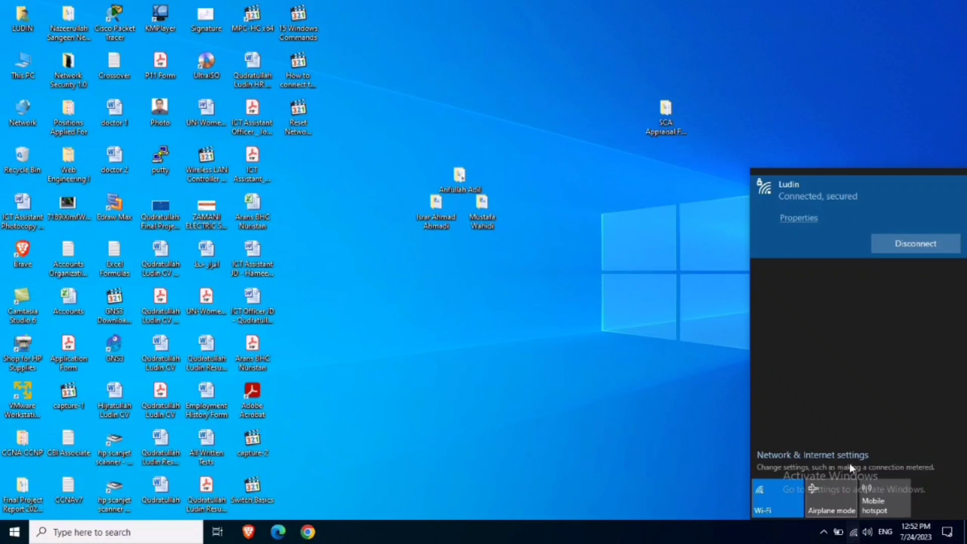
pyautogui.click(811, 455)
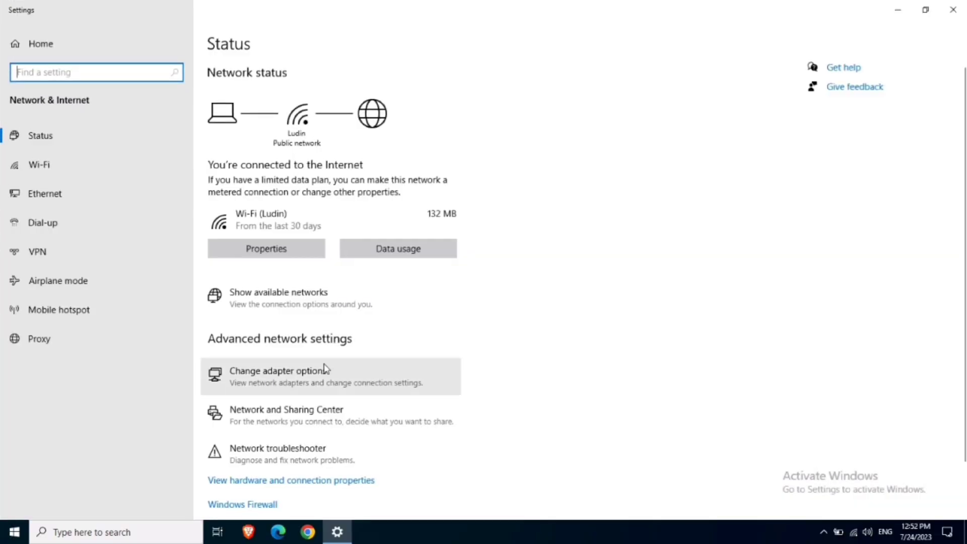
pyautogui.click(59, 195)
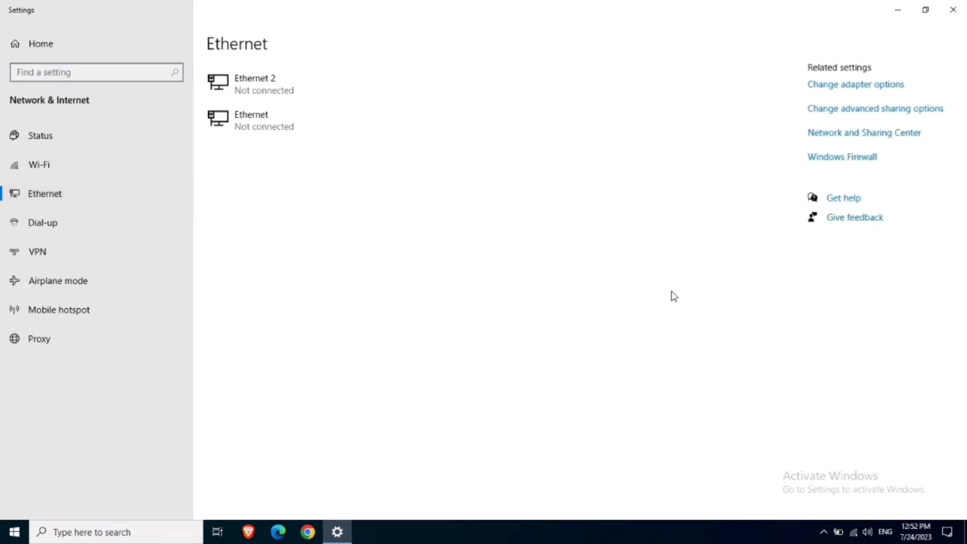
# Open the adapter list and view the Wi-Fi details: IPv4 192.168.254.186, gateway and DNS.
pyautogui.click(844, 85)
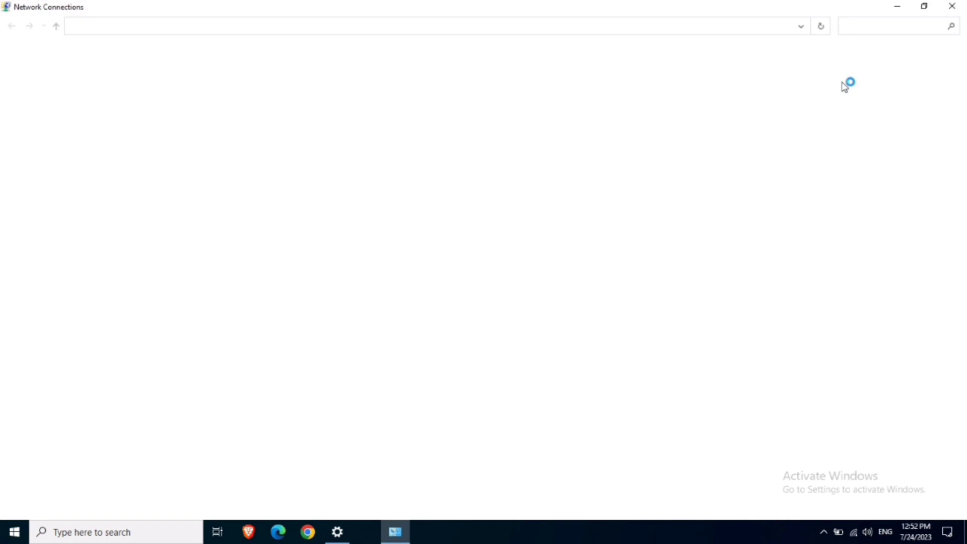
pyautogui.rightClick(656, 87)
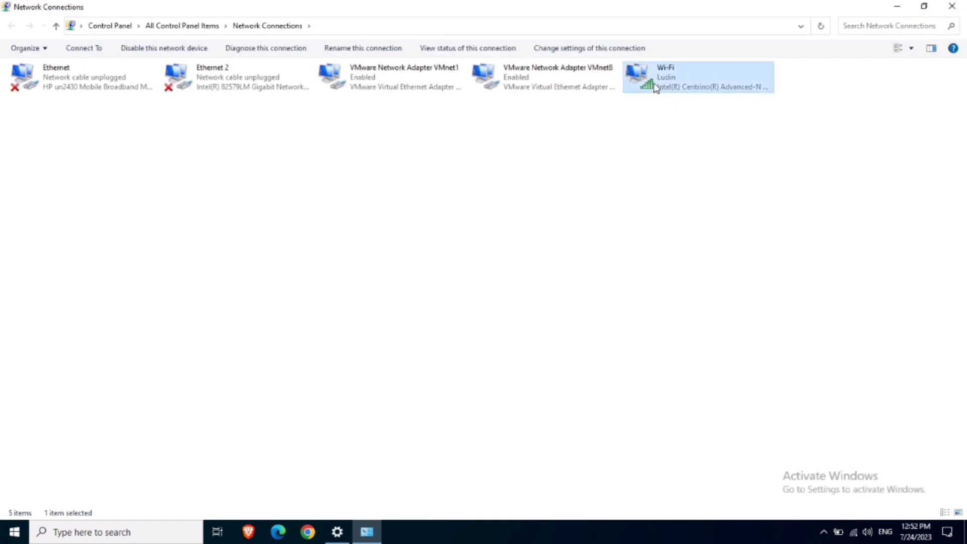
pyautogui.click(684, 119)
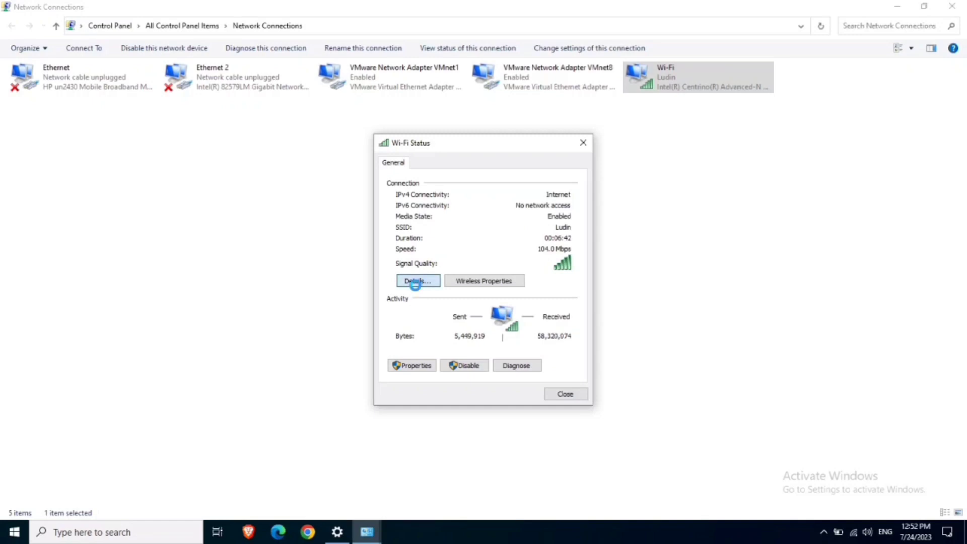
pyautogui.click(417, 286)
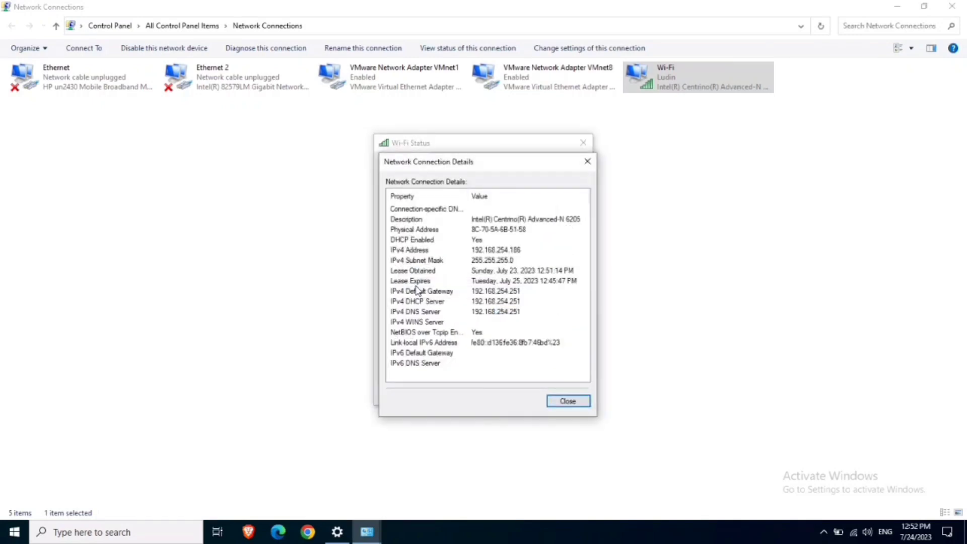
# Close the details, Wi-Fi status, Network Connections and Settings windows.
pyautogui.click(569, 401)
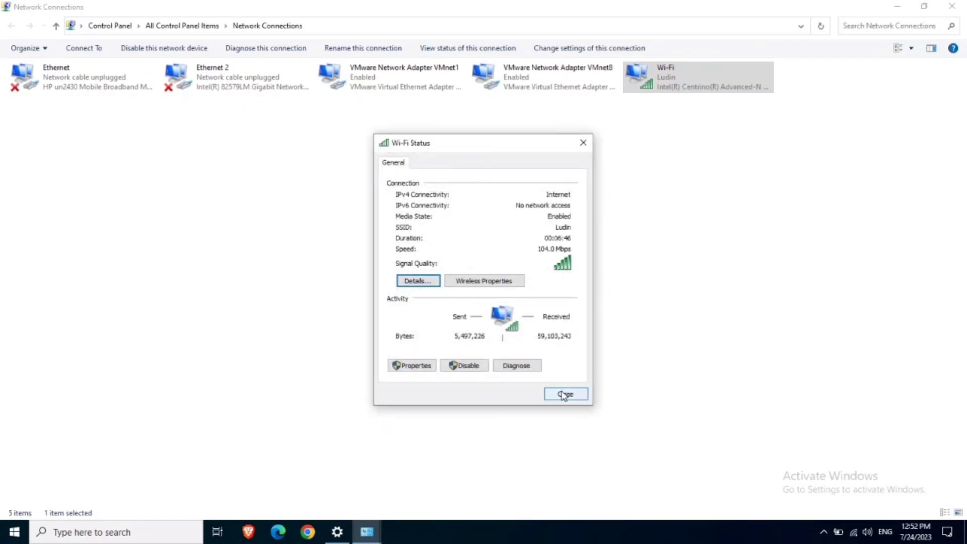
pyautogui.click(563, 394)
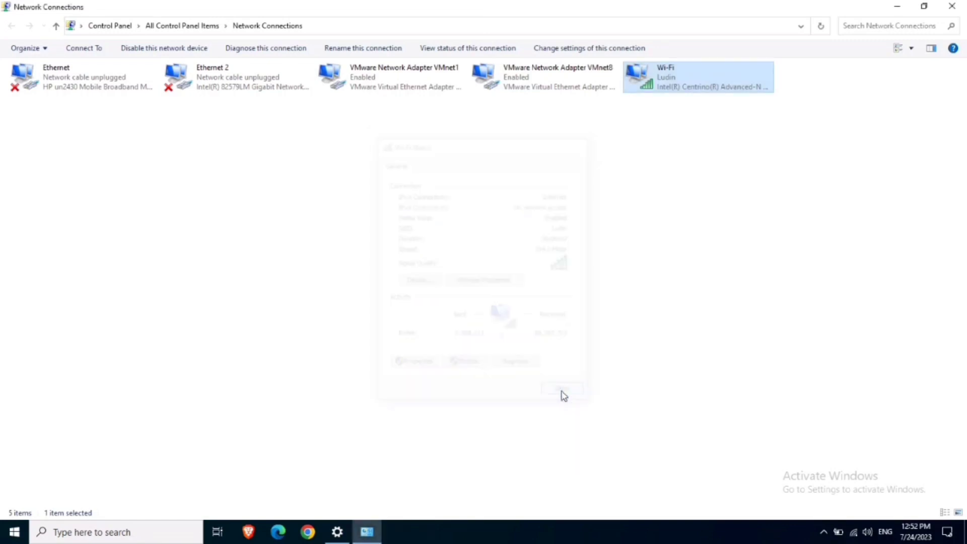
pyautogui.click(960, 5)
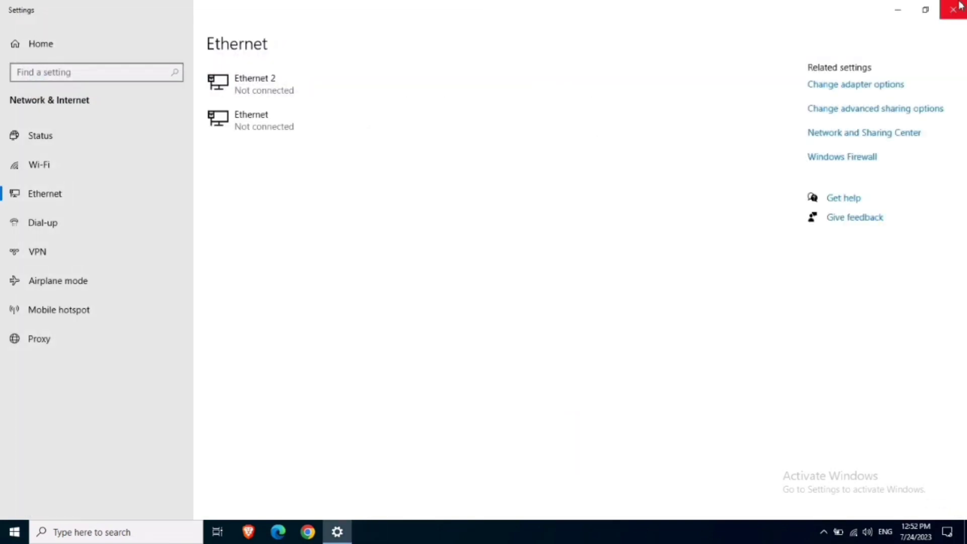
pyautogui.click(960, 5)
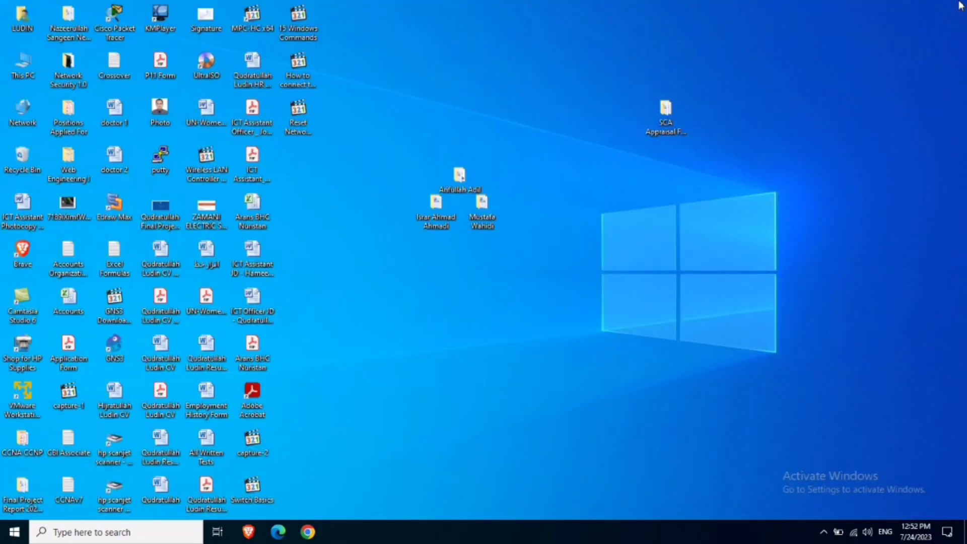
# Run ipconfig in Command Prompt, highlight Wi-Fi IPv4 192.168.254.186 and gateway 192.168.254.251, then close it.
pyautogui.click(109, 532)
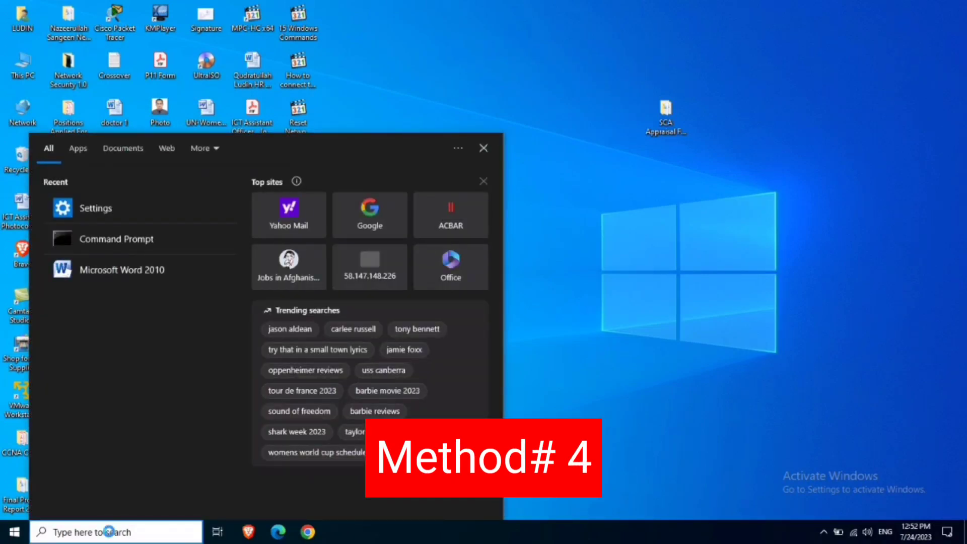
pyautogui.click(158, 241)
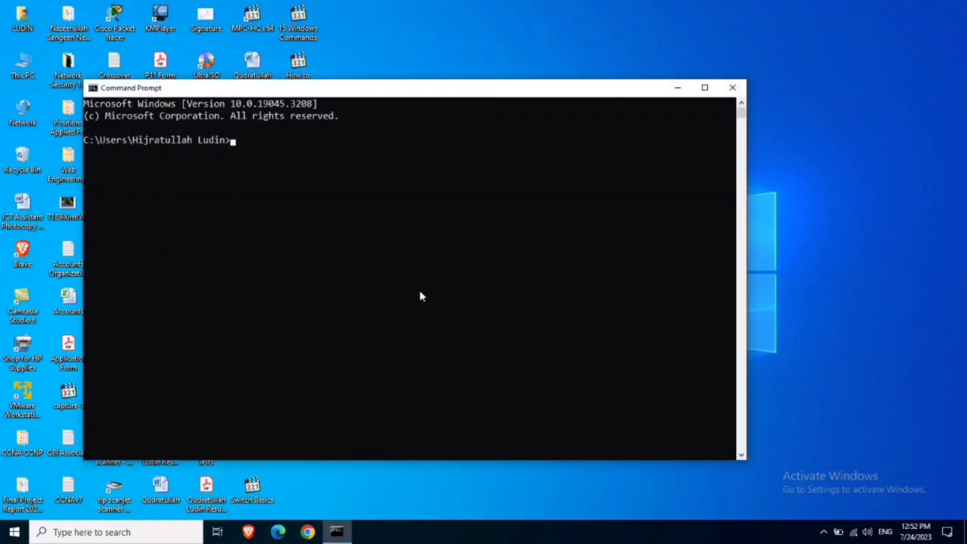
pyautogui.write('ipconfig')
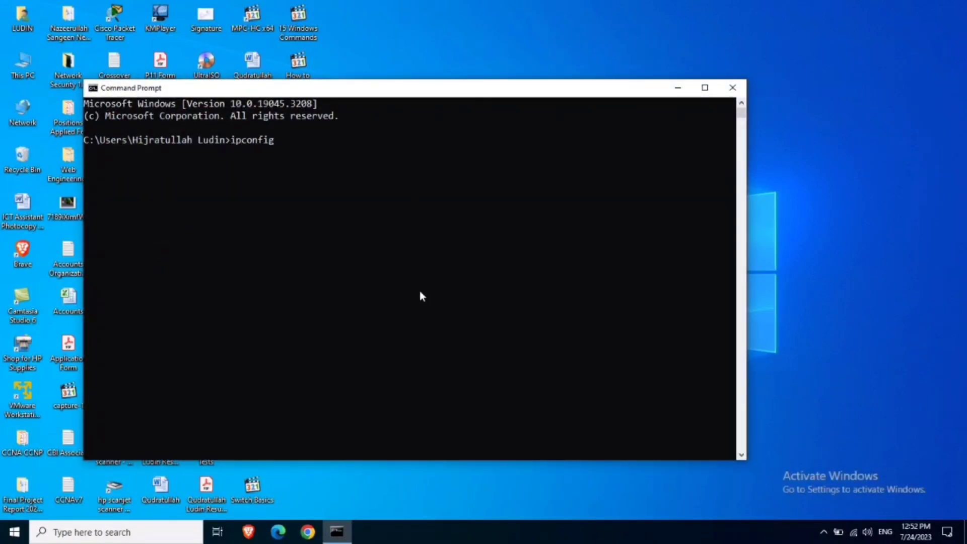
pyautogui.press('Return')
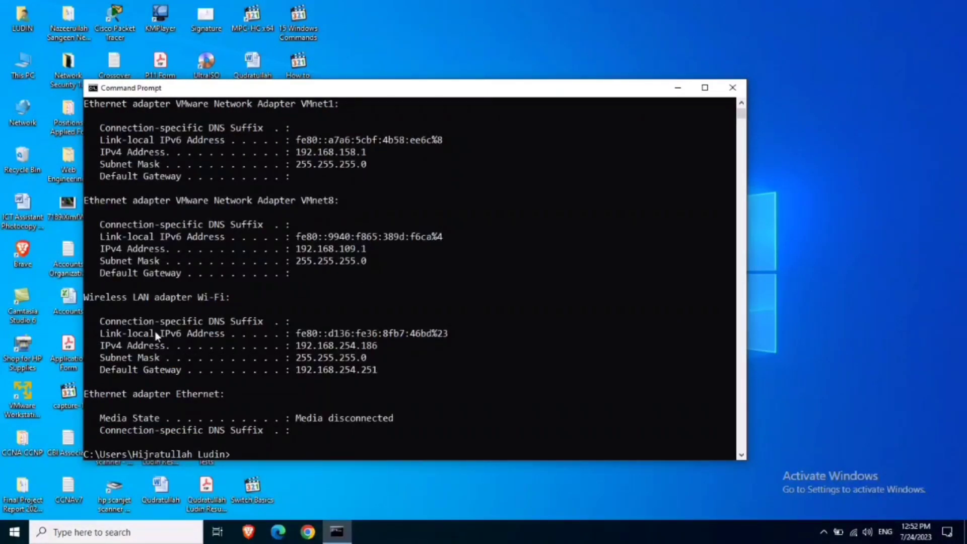
pyautogui.moveTo(85, 297); pyautogui.dragTo(373, 373)
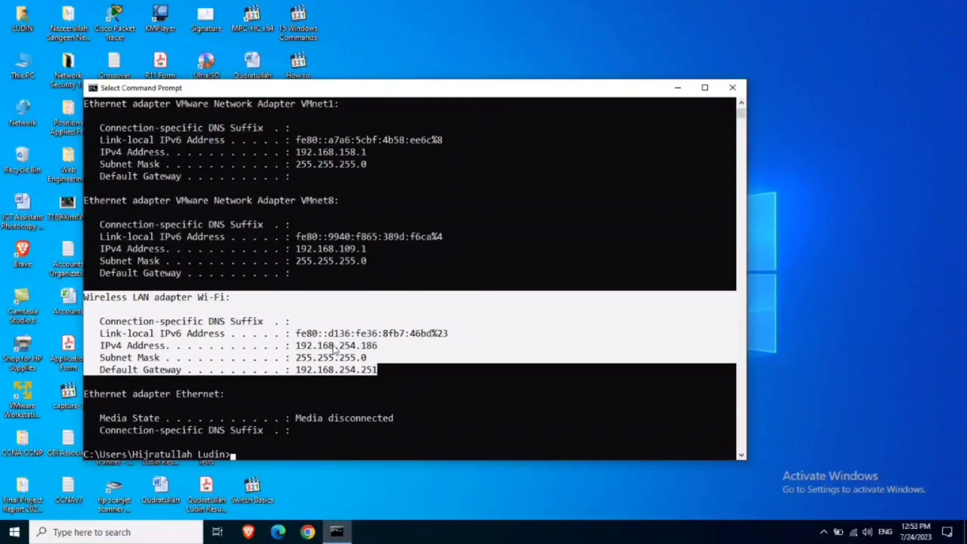
pyautogui.click(732, 88)
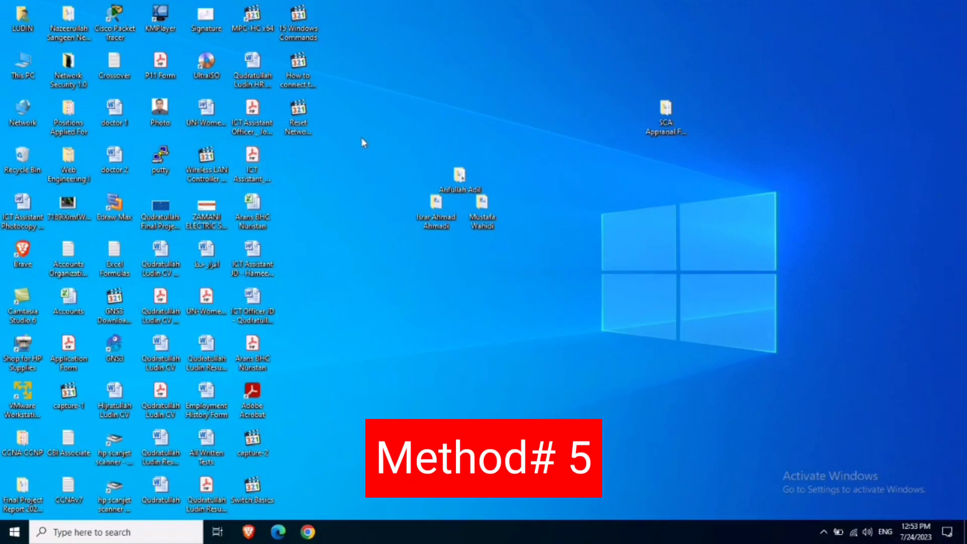
# Open Network and Sharing Center through Properties on the desktop Network icon.
pyautogui.doubleClick(450, 187)
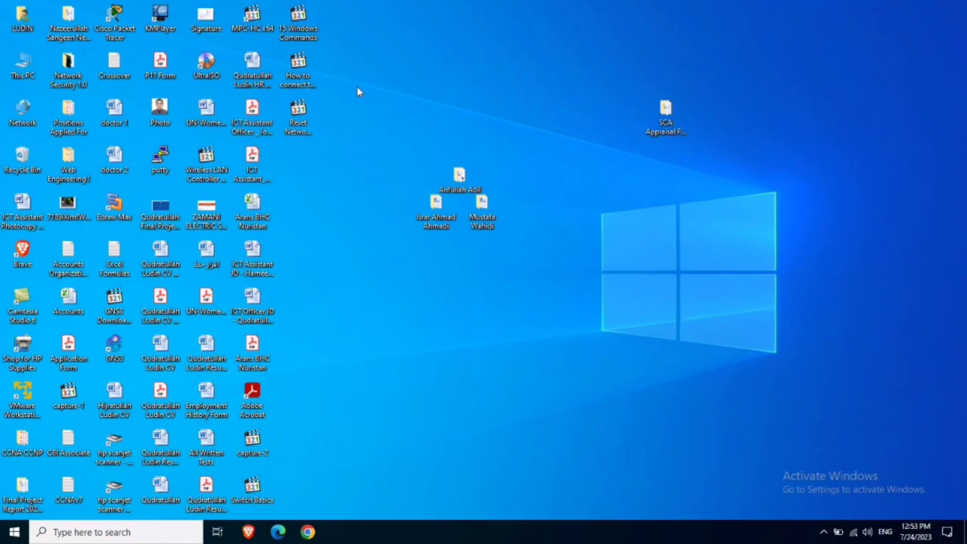
pyautogui.rightClick(18, 123)
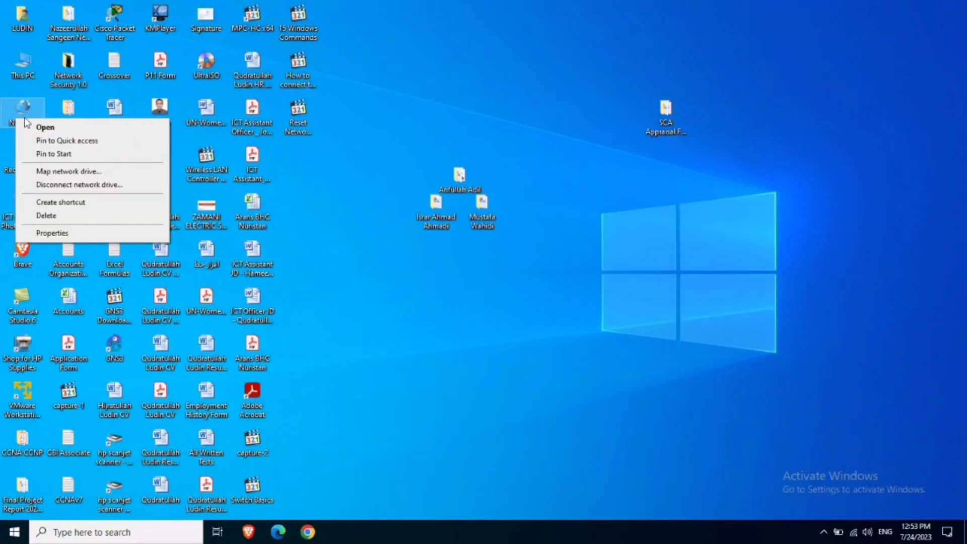
pyautogui.click(69, 234)
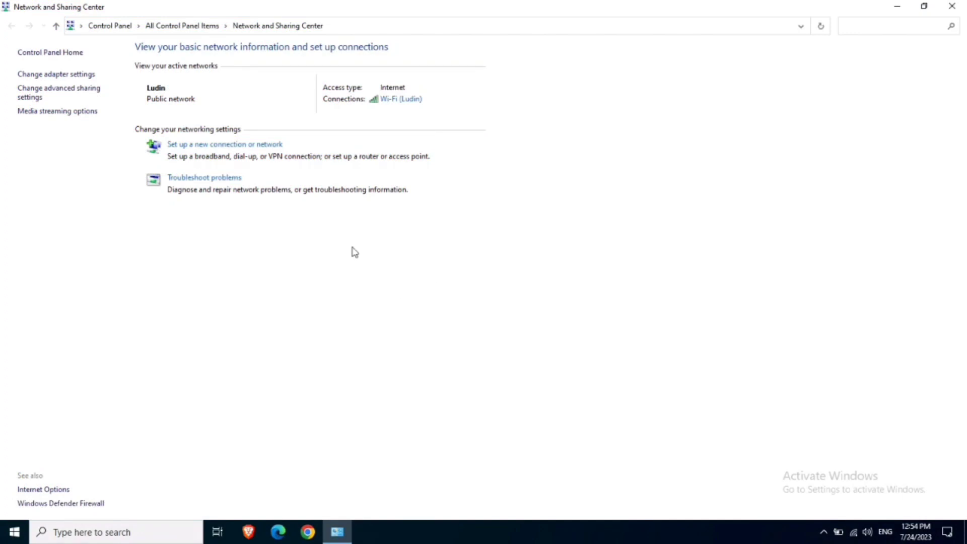
# From Change adapter settings, view the Wi-Fi connection's IPv4 address, default gateway and DNS details.
pyautogui.click(66, 75)
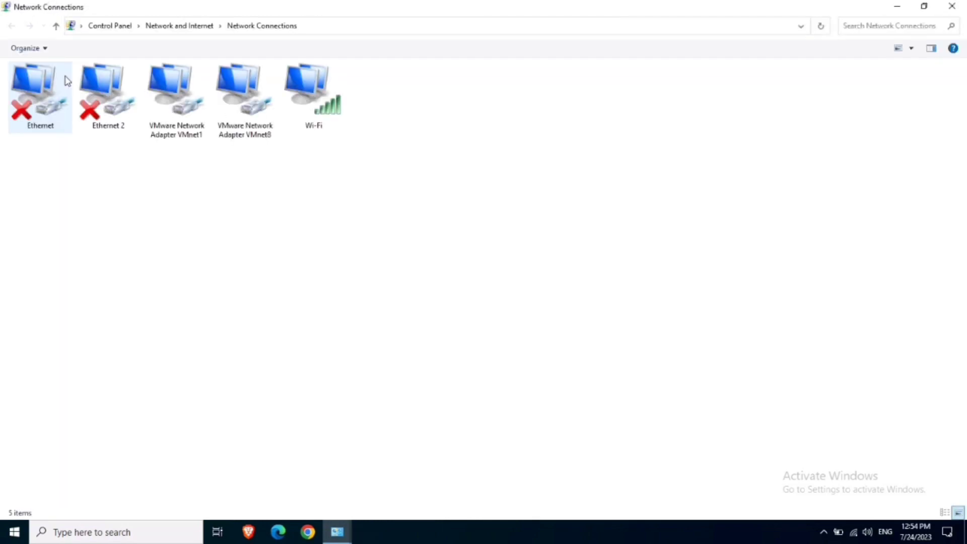
pyautogui.rightClick(317, 95)
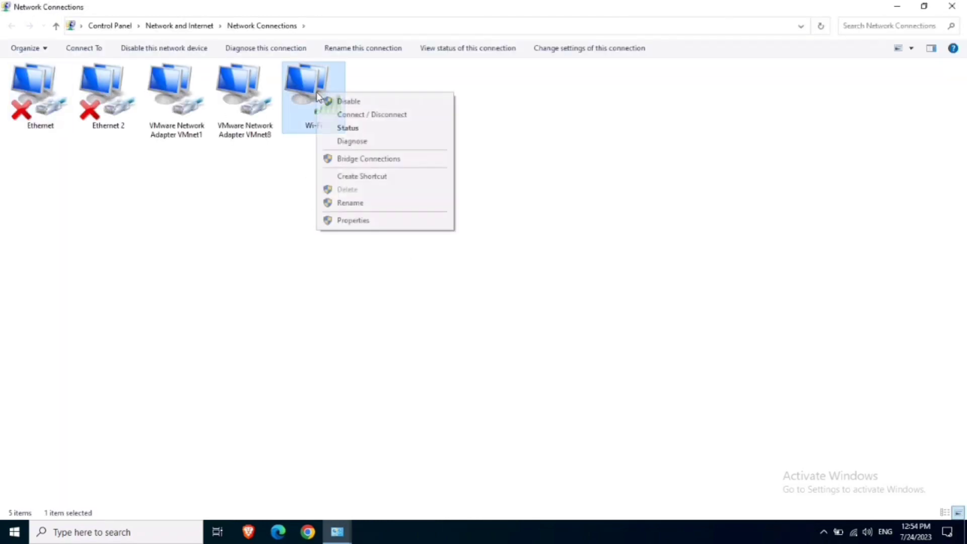
pyautogui.click(353, 132)
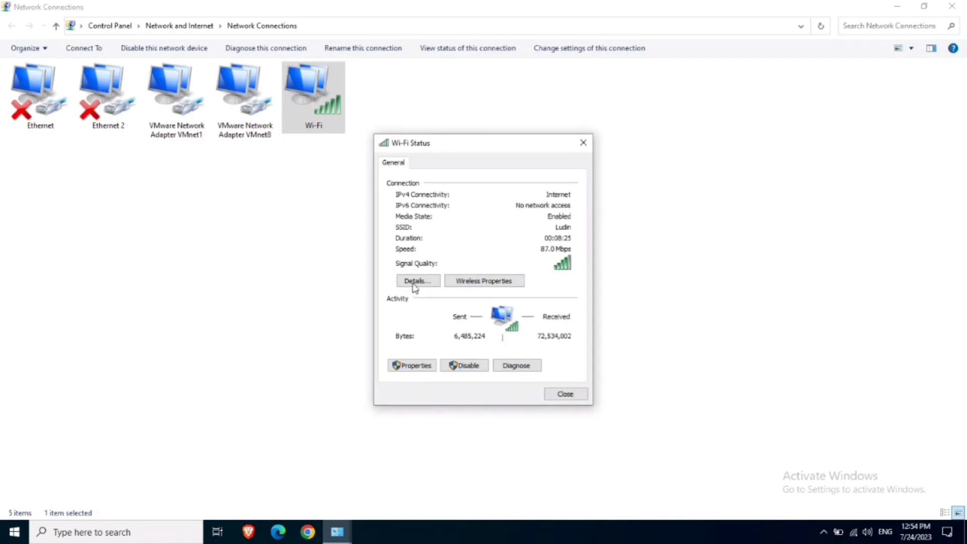
pyautogui.click(416, 282)
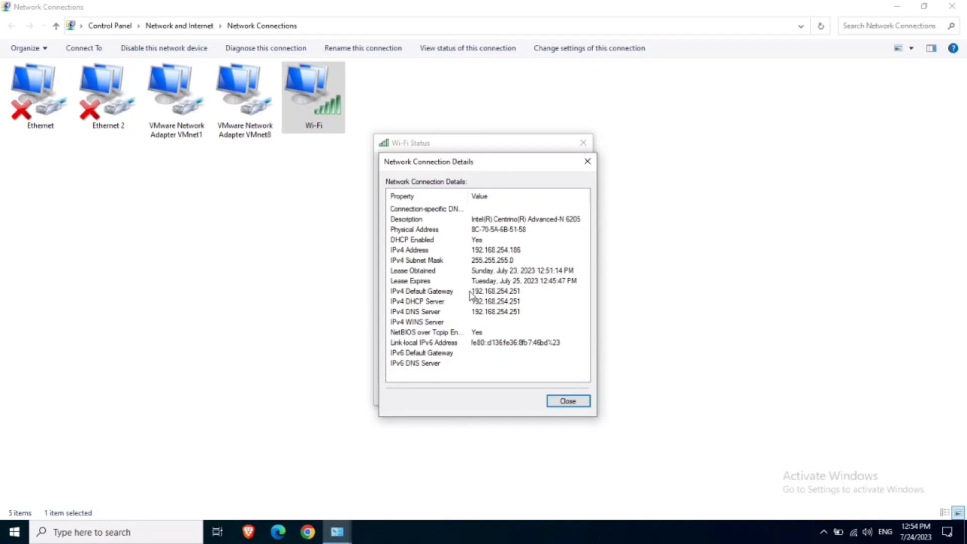
# Close the details and Wi-Fi status dialogs, plus the Network Connections and Network and Sharing Center windows.
pyautogui.click(575, 406)
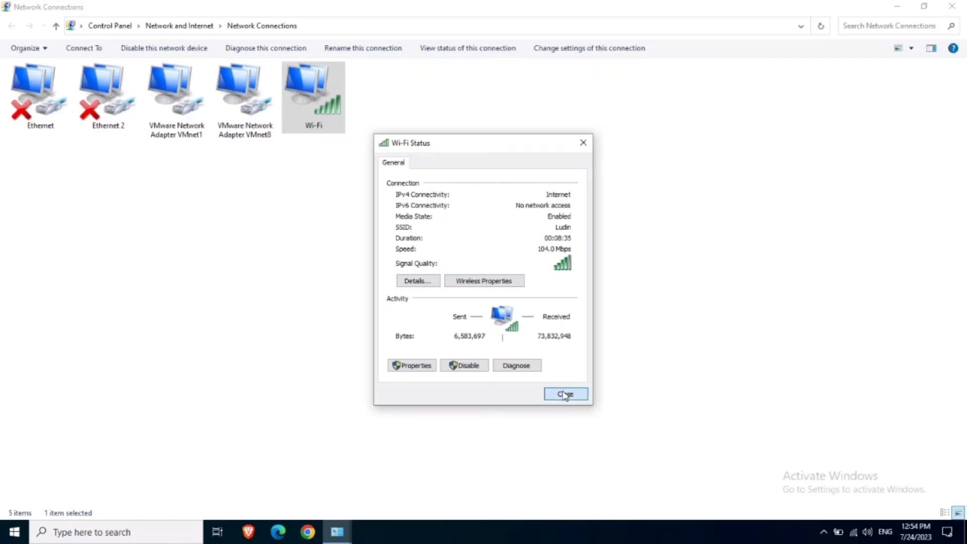
pyautogui.click(565, 394)
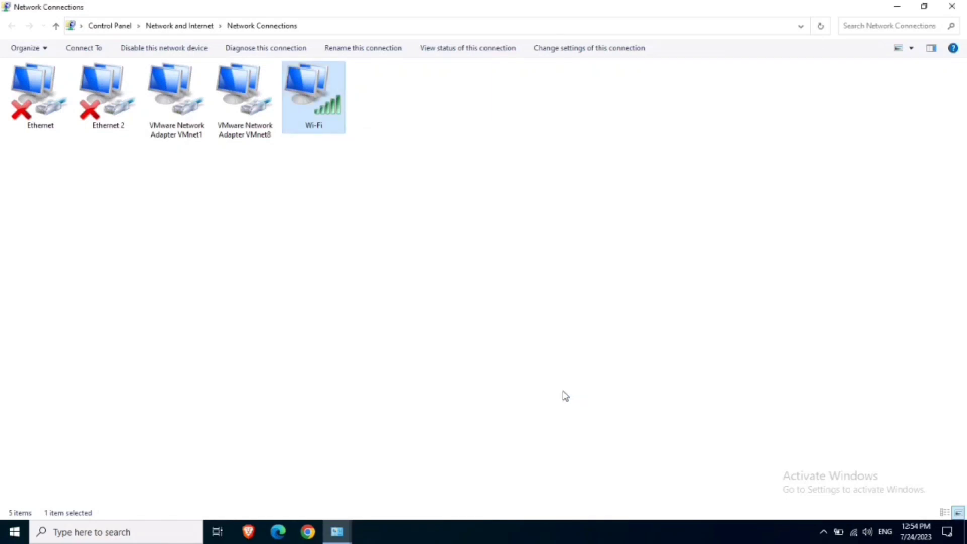
pyautogui.click(954, 7)
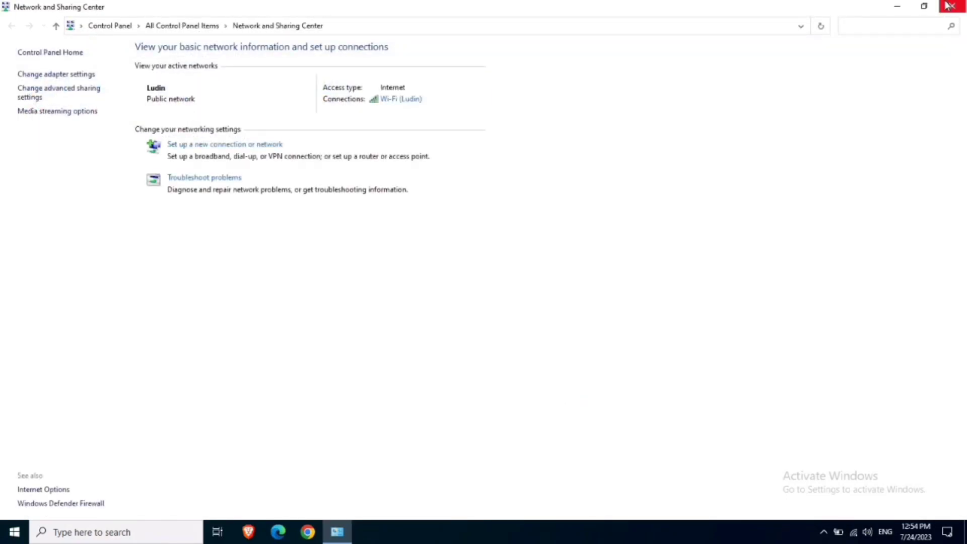
pyautogui.click(947, 6)
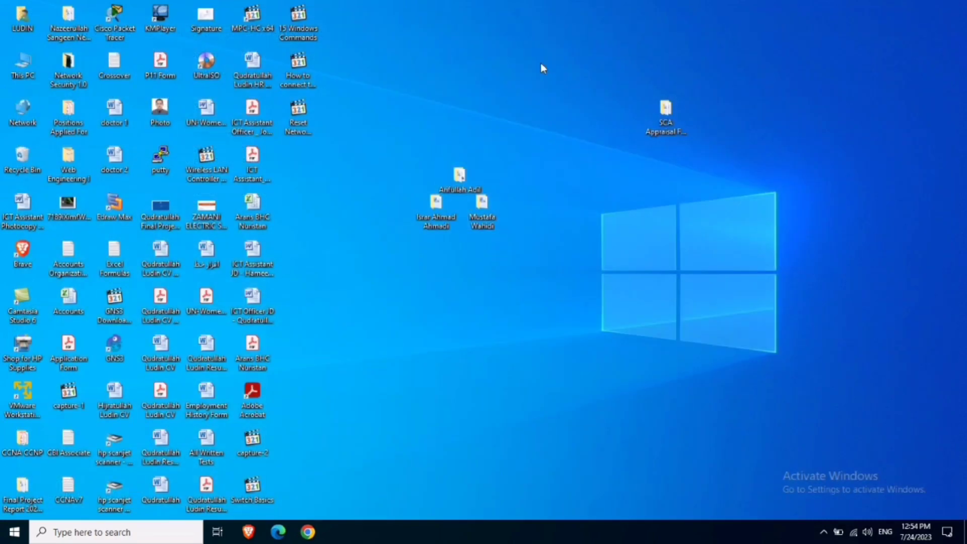